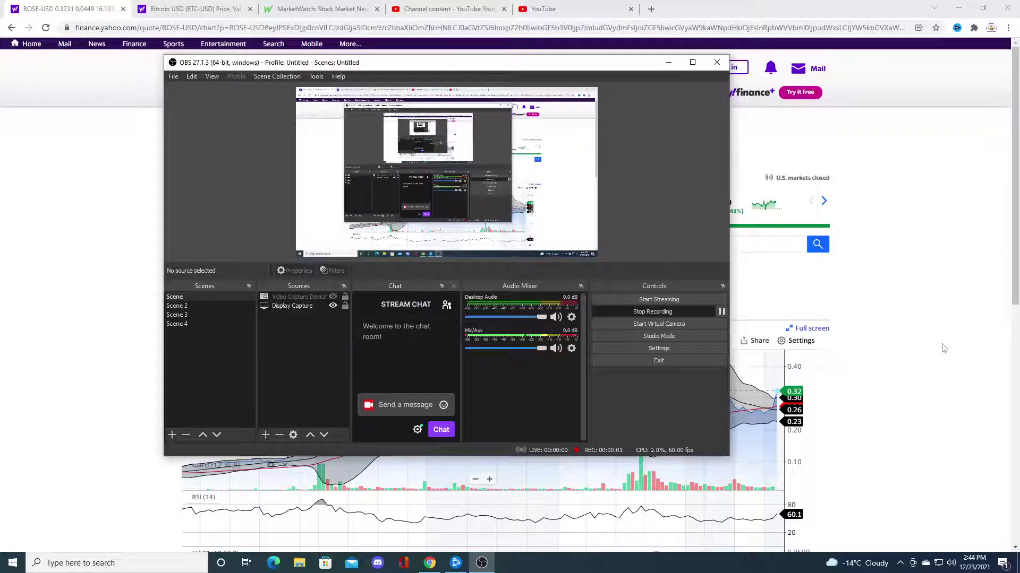
Step: Bring the Chrome window with the ROSE-USD chart in front of OBS
left_click(943, 348)
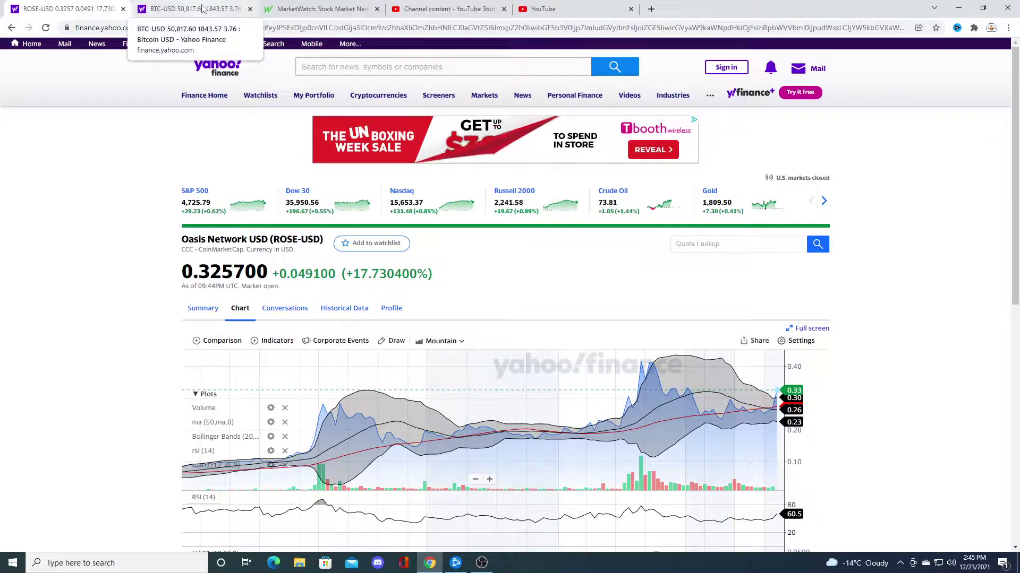
Step: Go to the BTC-USD quote tab and open its interactive price chart
left_click(203, 8)
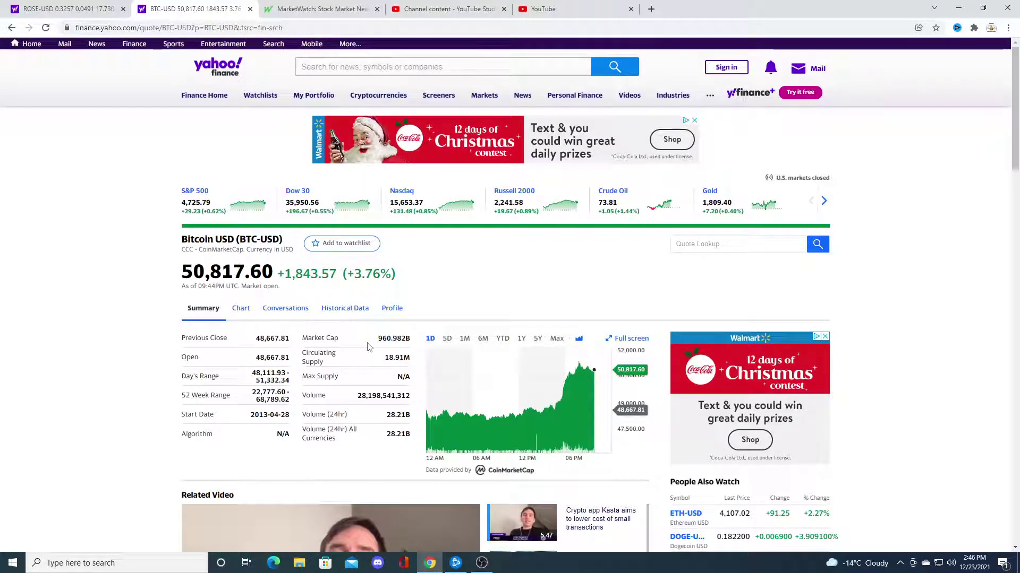
key("ctrl+shift+Tab")
key("ctrl+Tab")
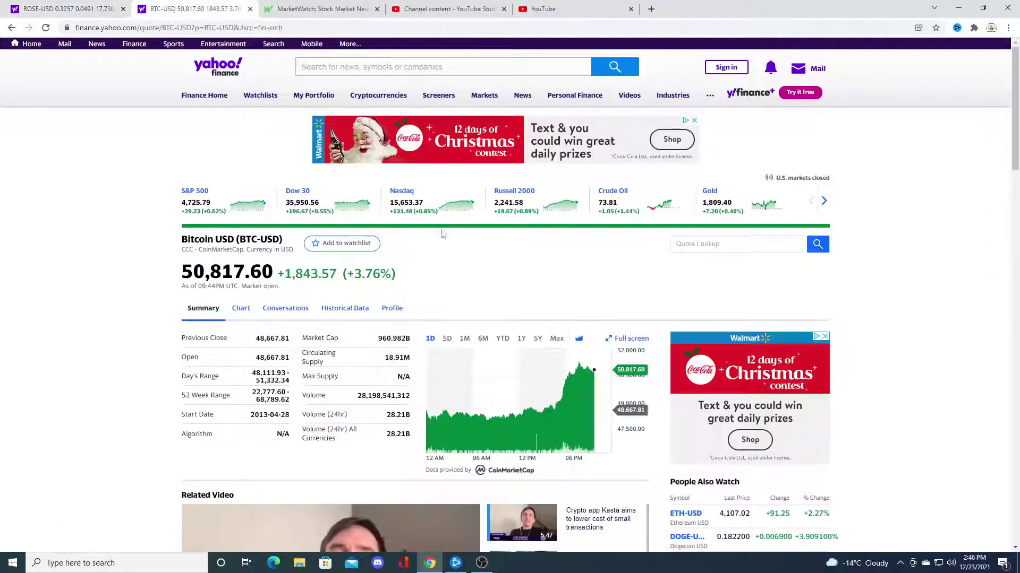
left_click(239, 310)
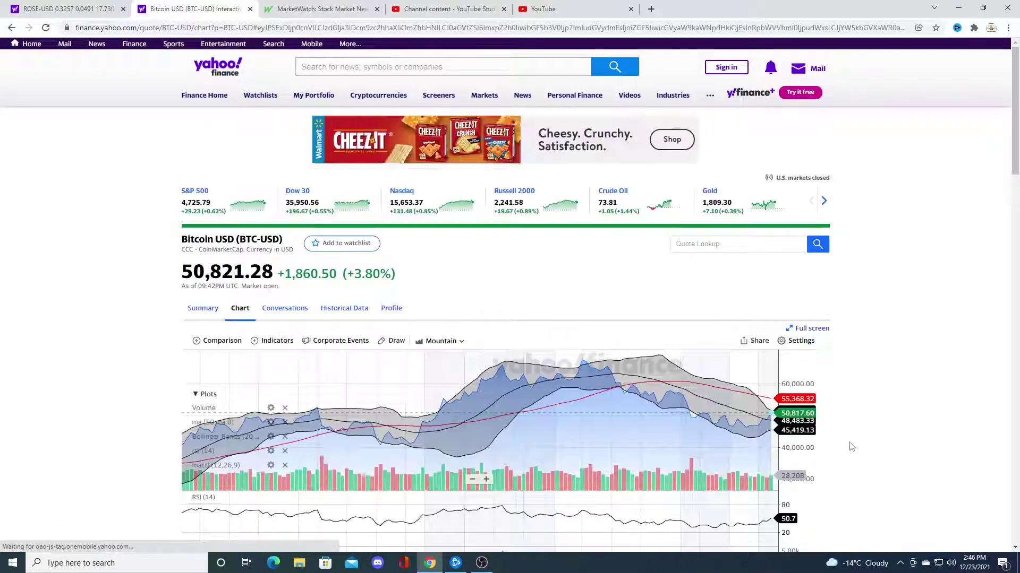
scroll(851, 447, "down", 3)
scroll(847, 445, "up", 3)
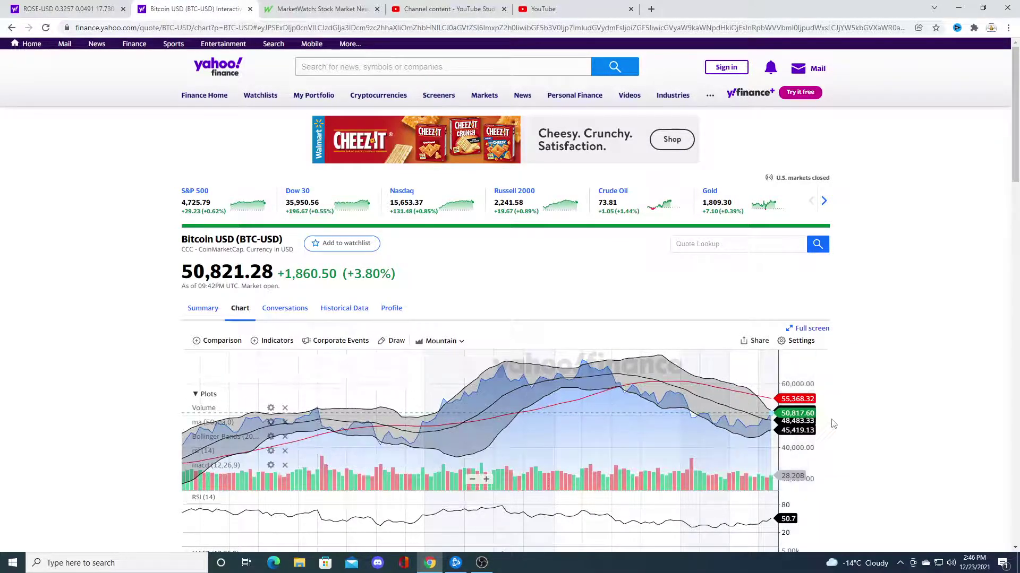
scroll(828, 423, "down", 6)
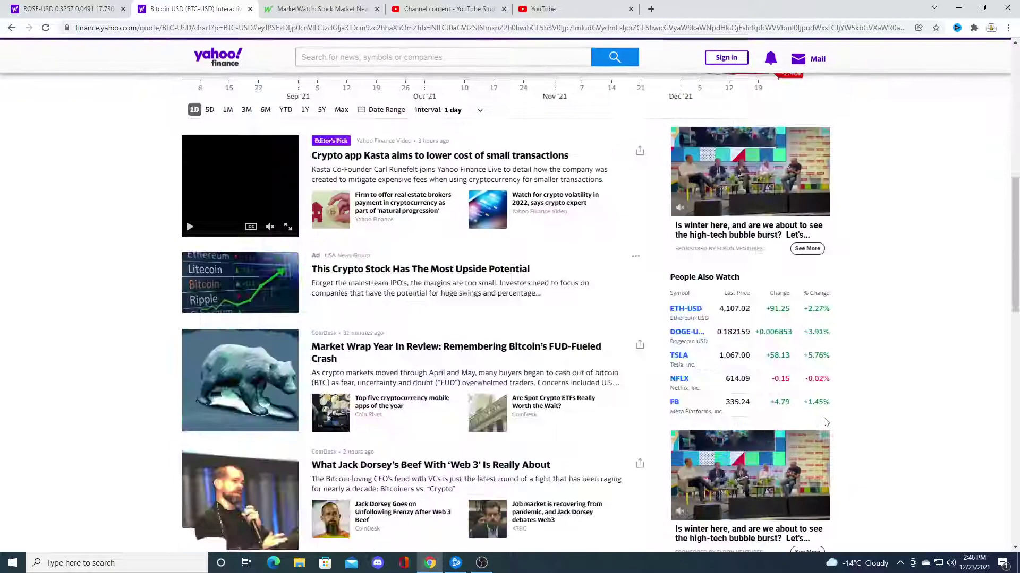
scroll(510, 318, "up", 6)
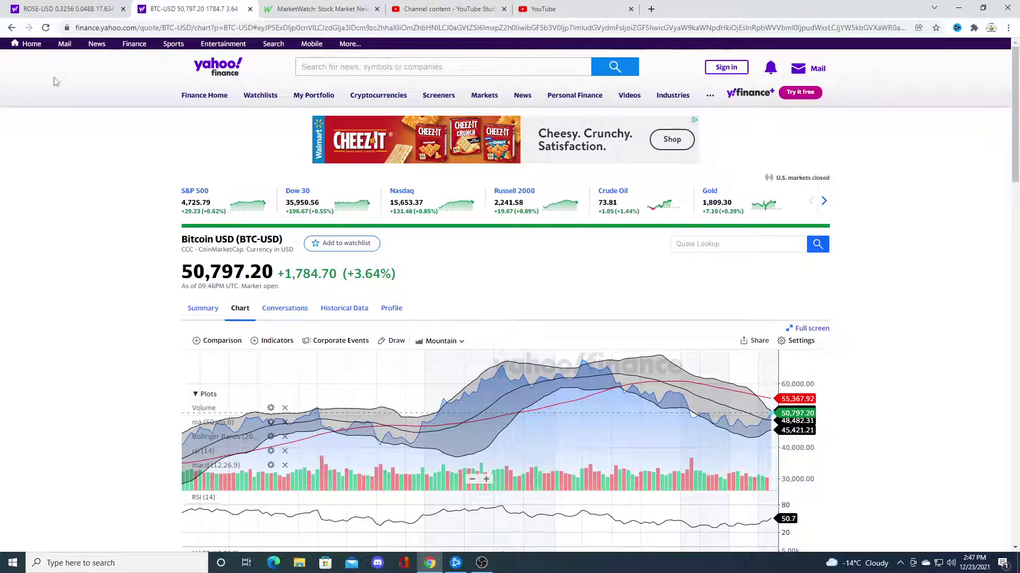
Step: Flip between the ROSE-USD and BTC-USD chart tabs, then go to the MarketWatch tab
left_click(90, 6)
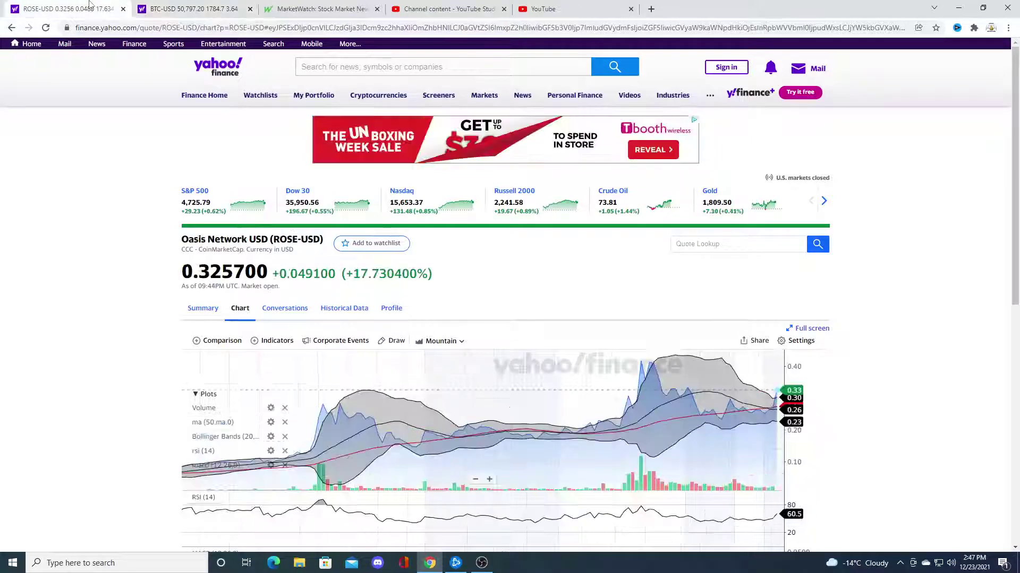
left_click(151, 9)
left_click(96, 9)
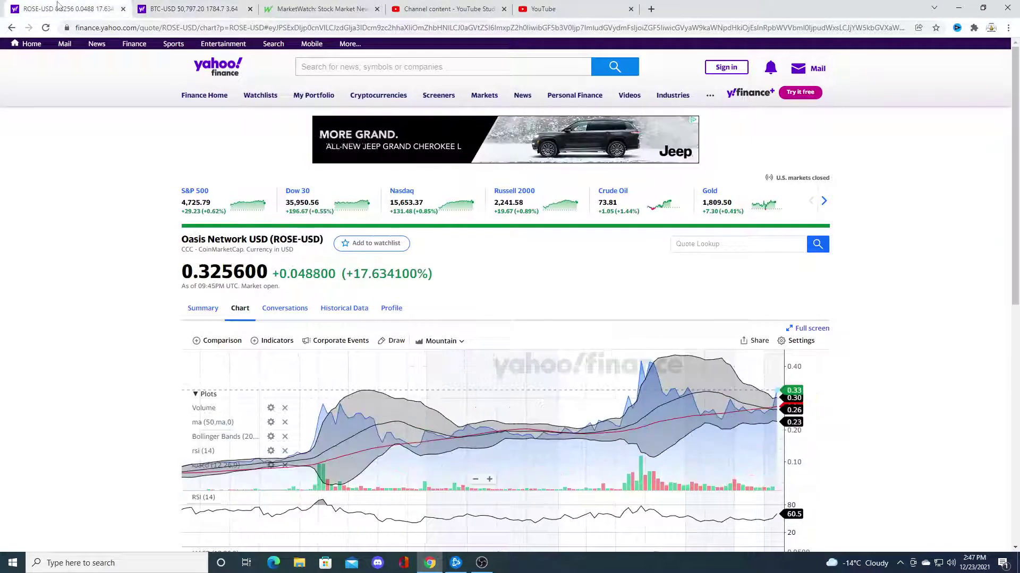
left_click(168, 7)
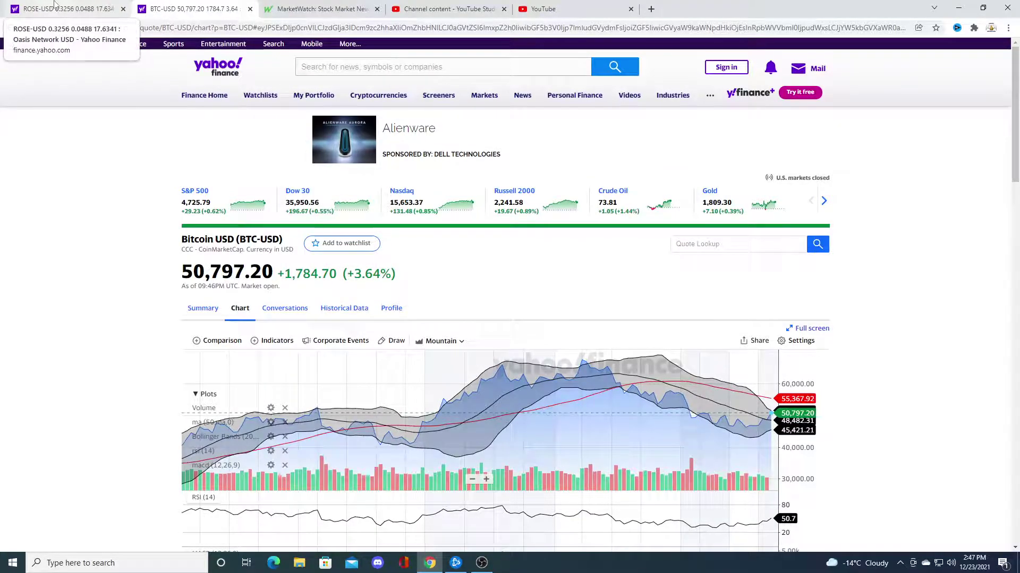
left_click(55, 6)
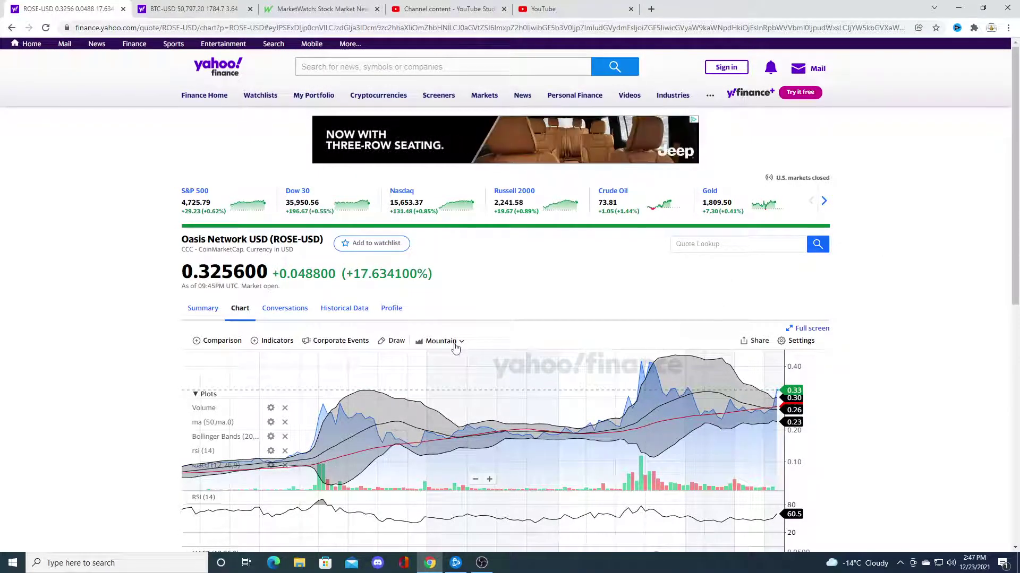
left_click(318, 8)
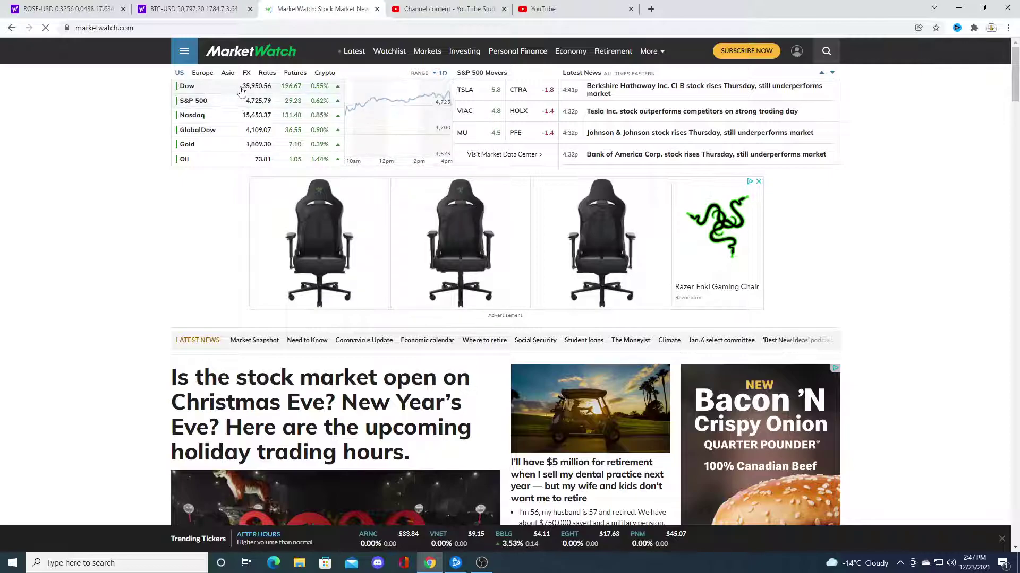
mouse_move(186, 86)
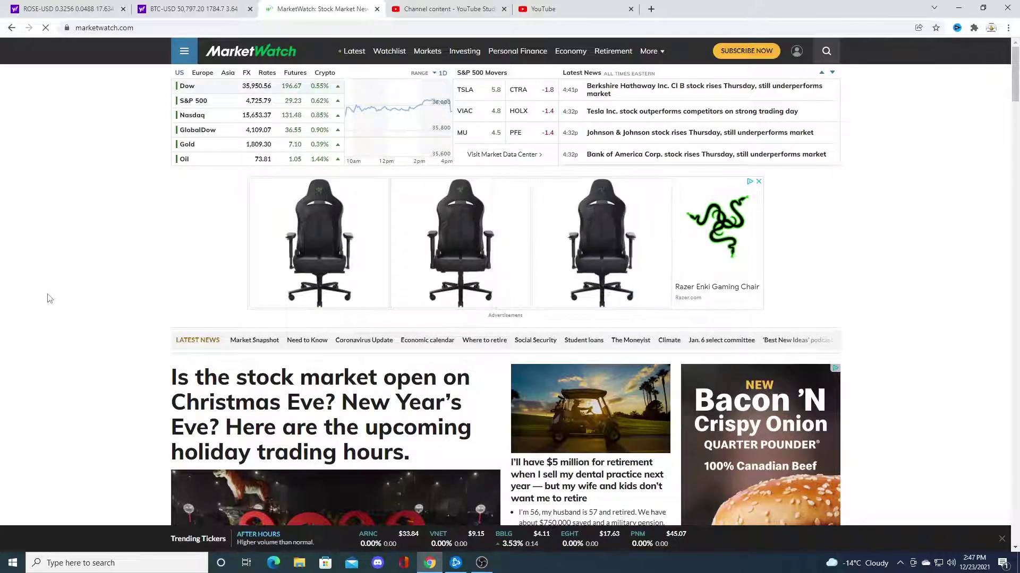
scroll(48, 298, "down", 5)
scroll(49, 297, "up", 5)
Step: Raise OBS Studio from the taskbar over the MarketWatch homepage
left_click(481, 564)
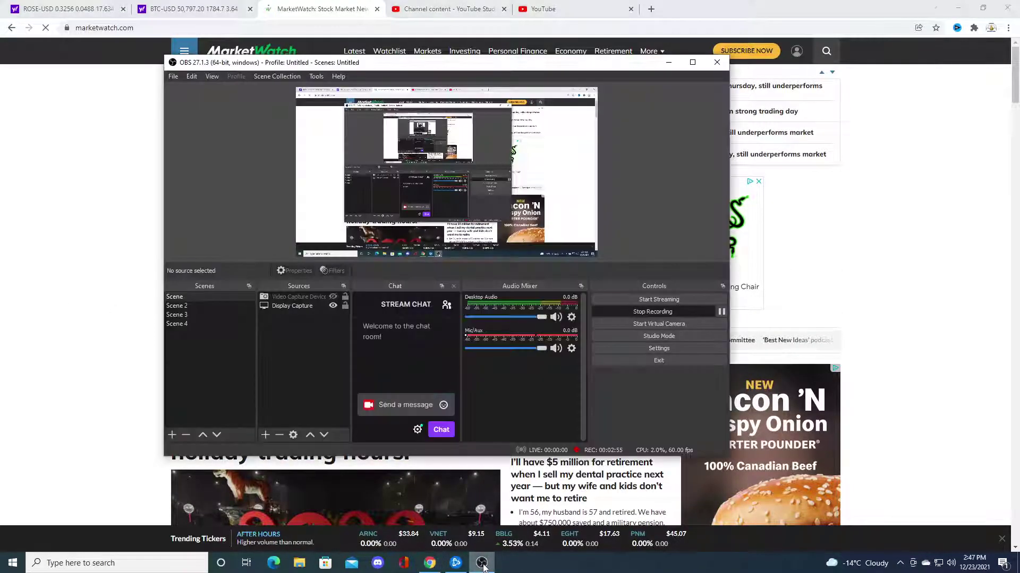